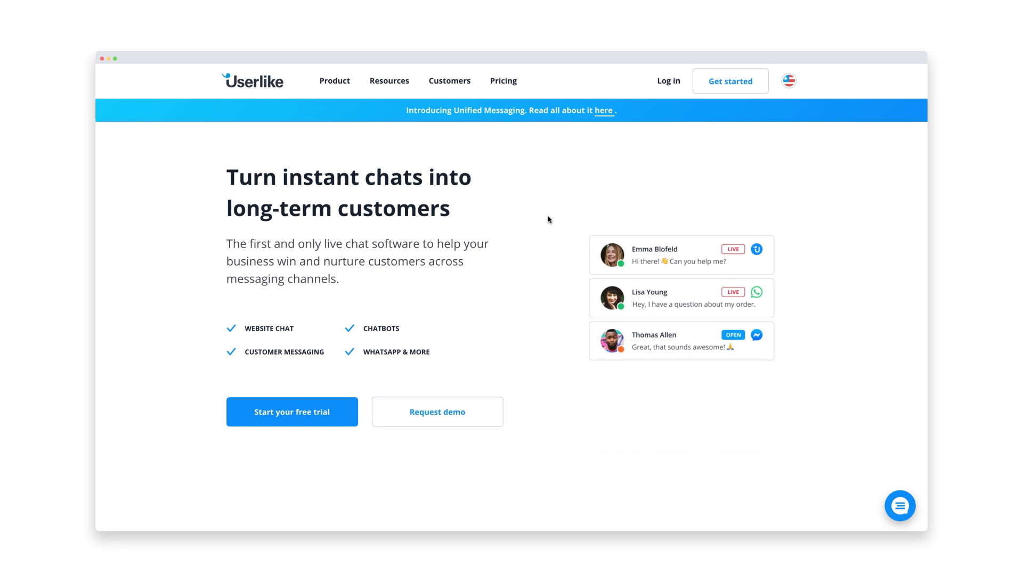
# - Open the Pricing page and review the Free, Team, Corporate, Business and Flex plan taglines
pyautogui.click(502, 81)
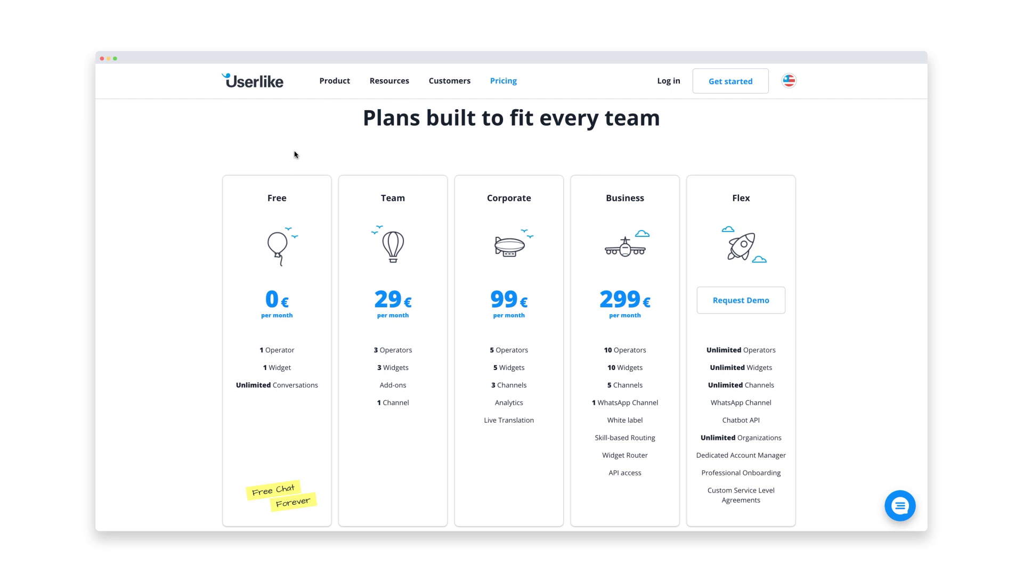
pyautogui.moveTo(250, 287)
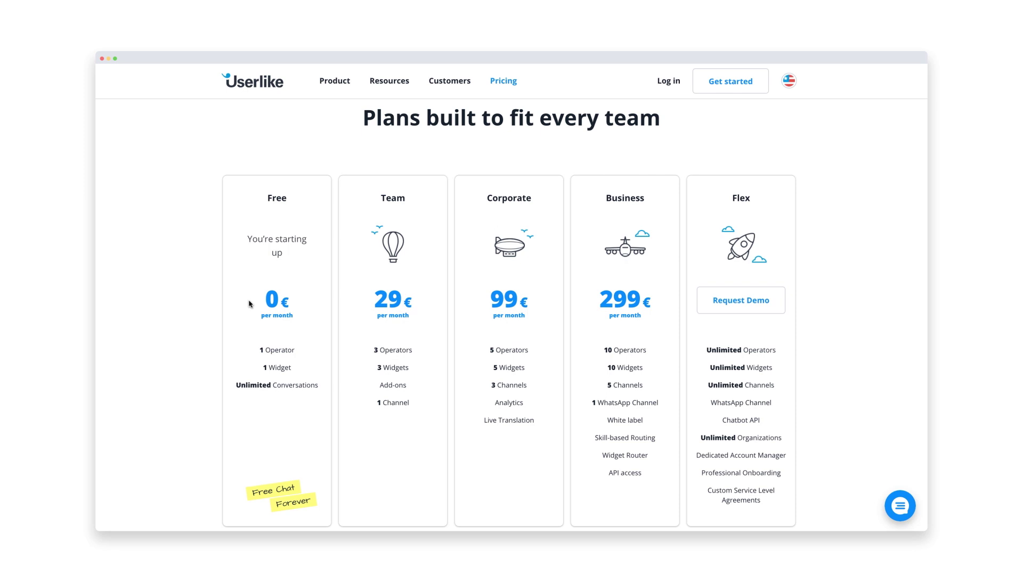
pyautogui.moveTo(360, 317)
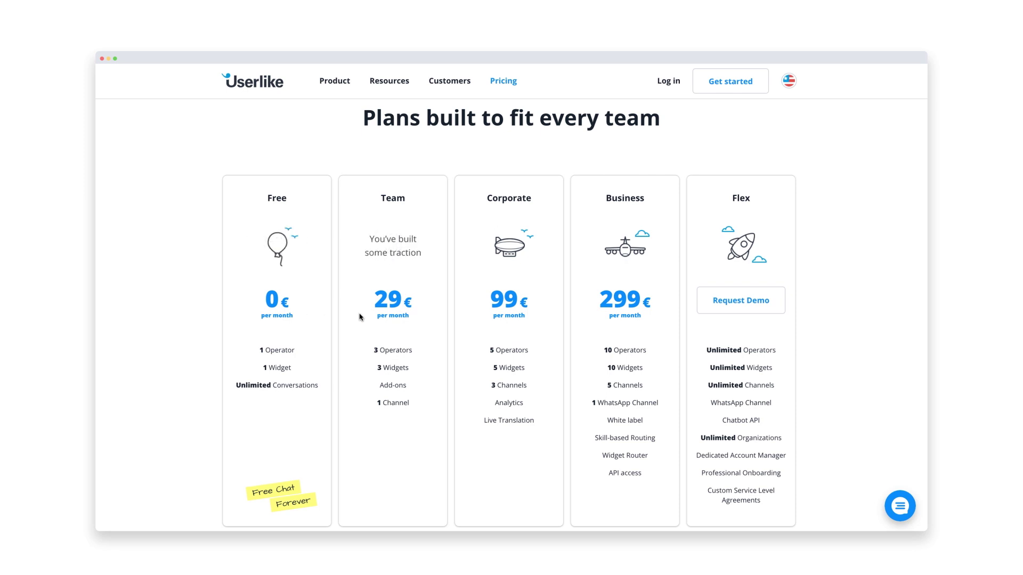
pyautogui.moveTo(474, 299)
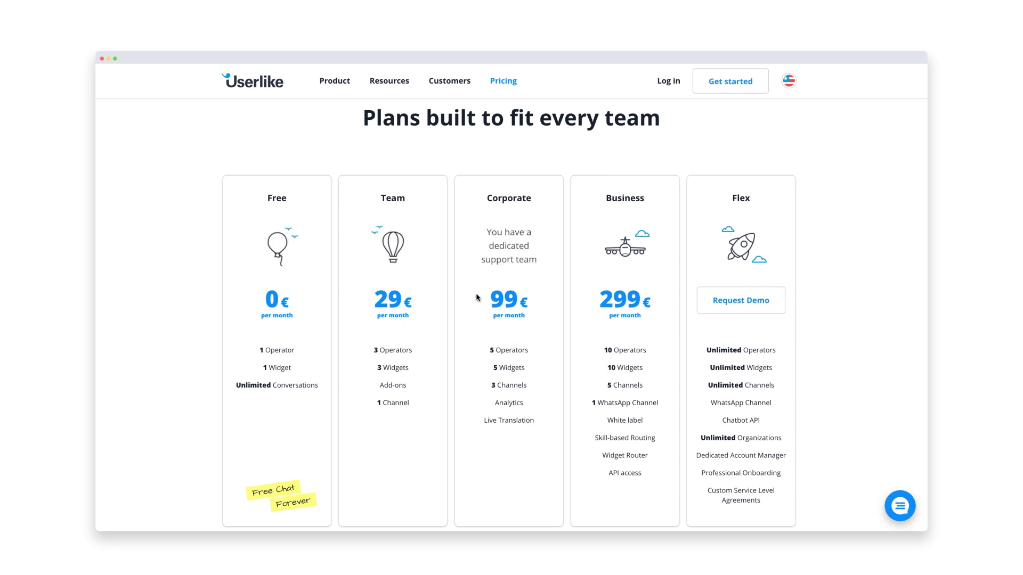
pyautogui.moveTo(610, 278)
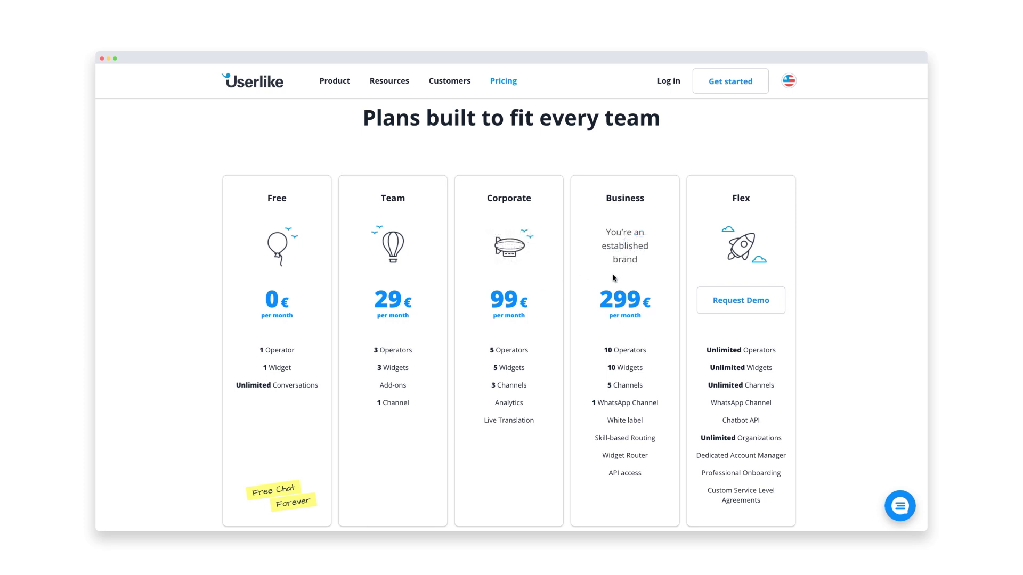
pyautogui.moveTo(738, 278)
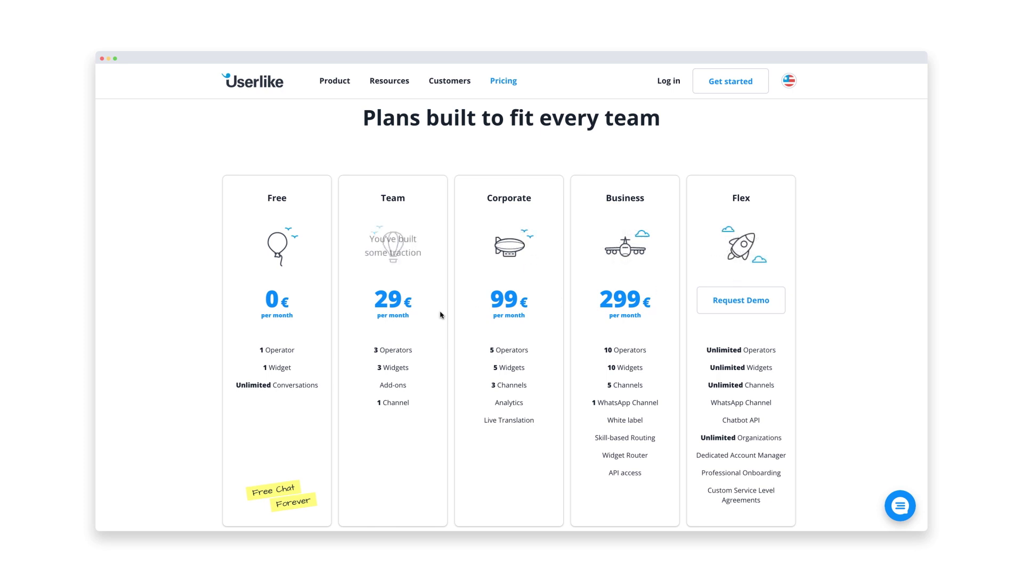
pyautogui.moveTo(276, 323)
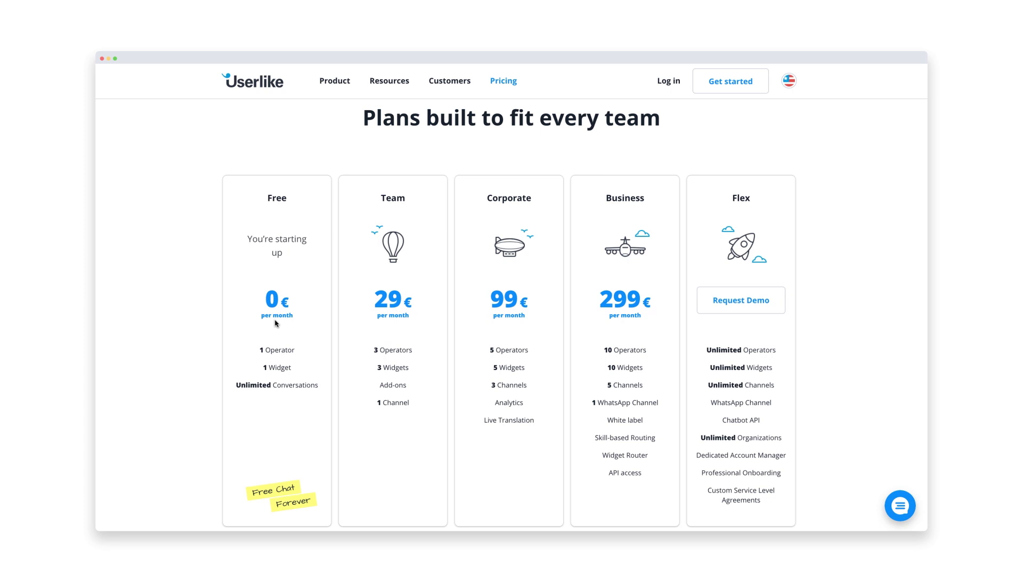
# - Start the free-trial signup with the user's first name, last name and e-mail, opting into founder notes
pyautogui.scroll(-3, 276, 323)
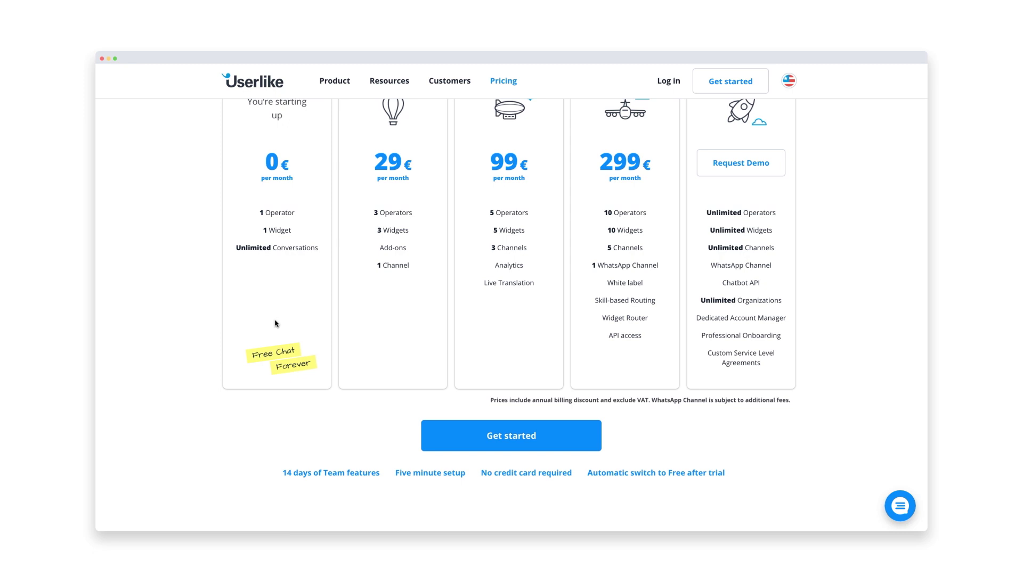
pyautogui.click(483, 439)
pyautogui.click(438, 269)
pyautogui.press('Tab')
pyautogui.press('Tab')
pyautogui.click(453, 319)
pyautogui.click(451, 353)
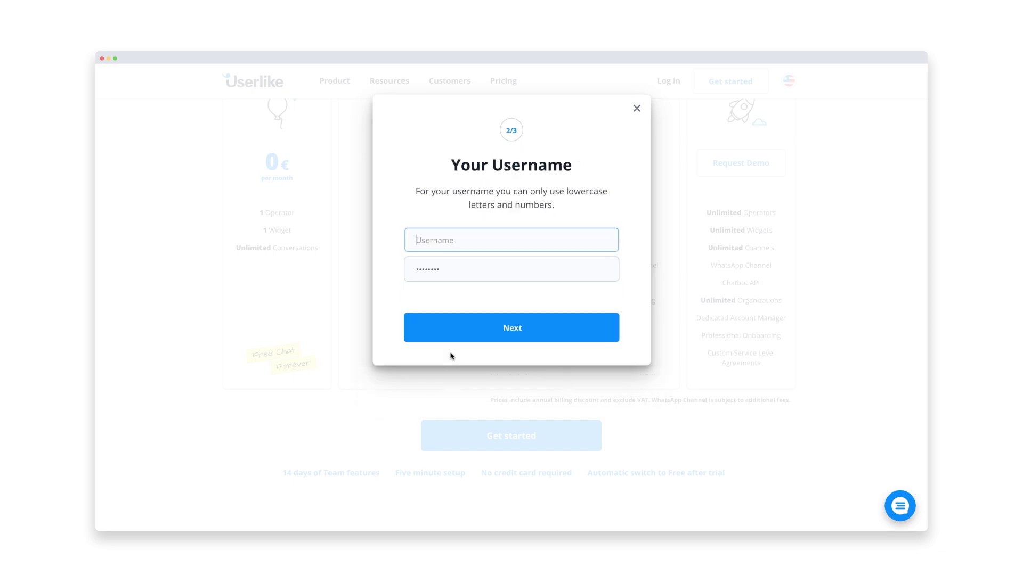
# - Choose a username and the account password, then submit them
pyautogui.press('Tab')
pyautogui.write('••••••••••••••••••')
pyautogui.press('Return')
# - Enter company Acme Corporation, size 1-9, industry Other, pass reCAPTCHA and create the account
pyautogui.write('Acme Corporation')
pyautogui.click(462, 273)
pyautogui.click(466, 279)
pyautogui.click(475, 299)
pyautogui.click(491, 476)
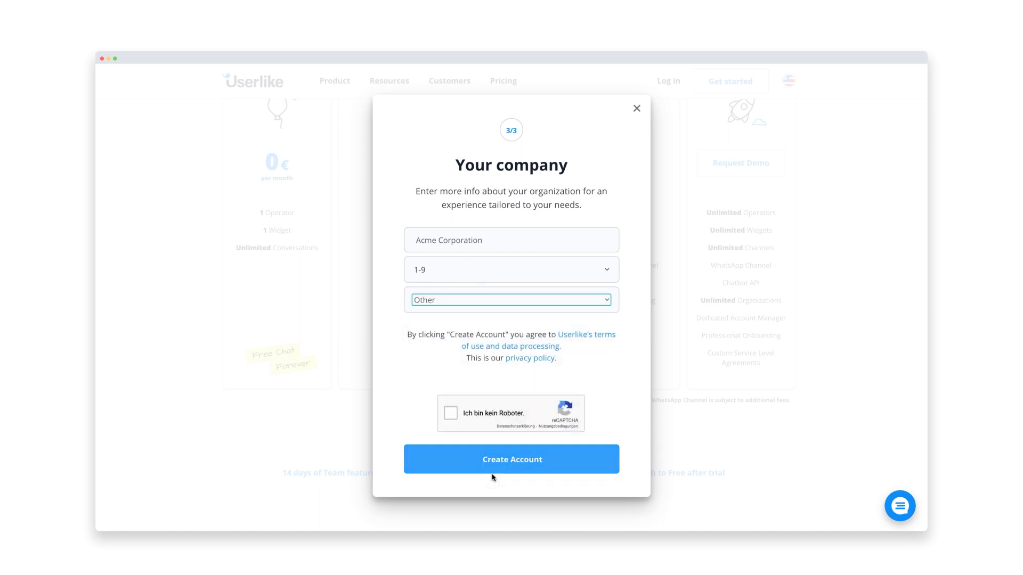
pyautogui.click(450, 413)
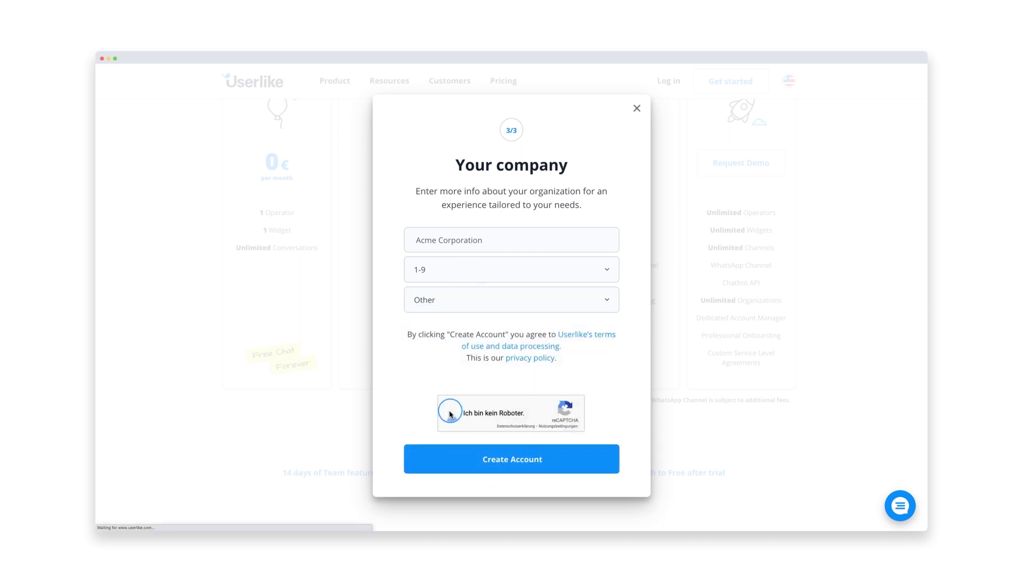
pyautogui.click(461, 459)
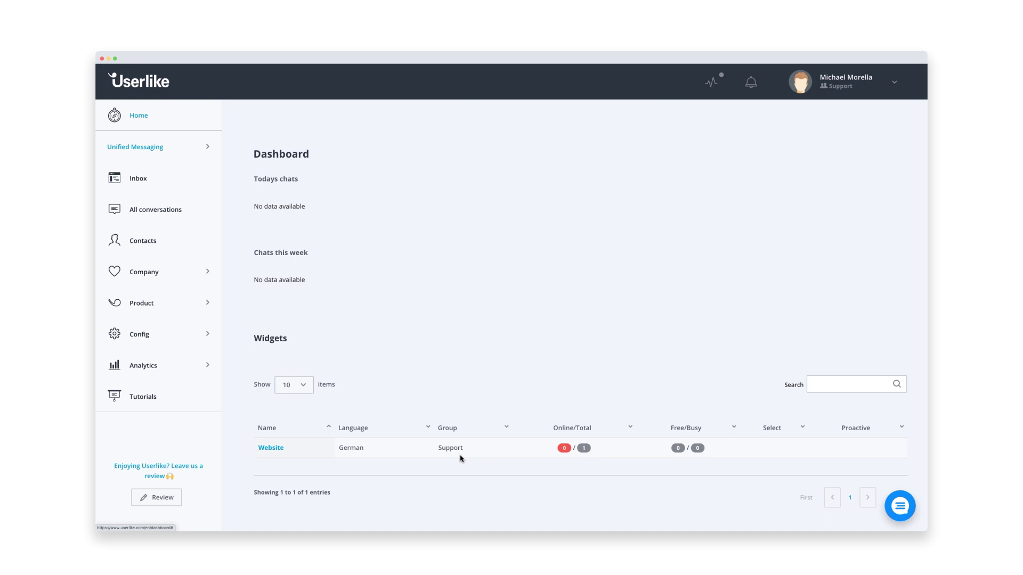
# - Upload a JPEG photo as the profile picture from My Profile settings
pyautogui.click(835, 85)
pyautogui.click(837, 114)
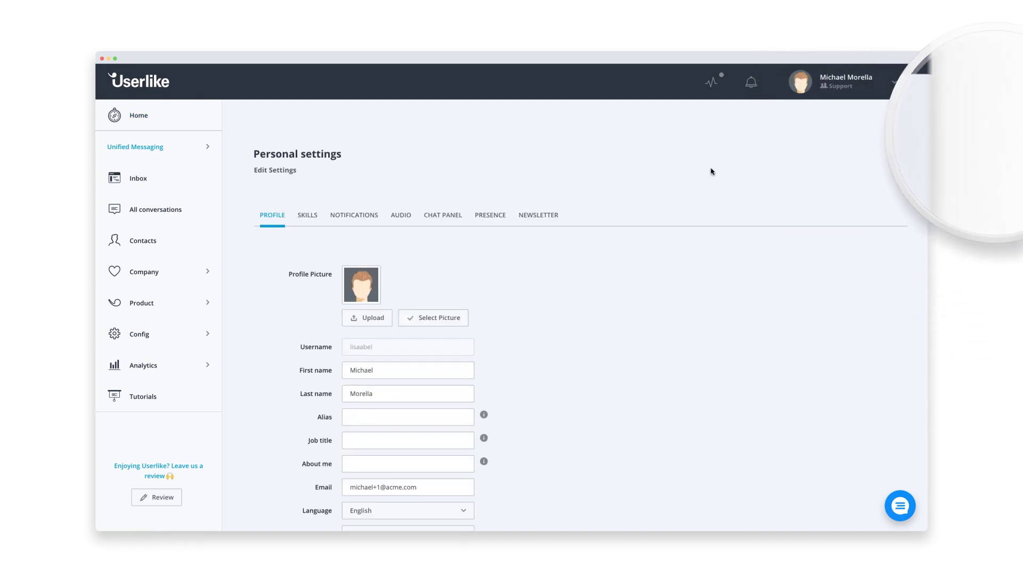
pyautogui.click(373, 318)
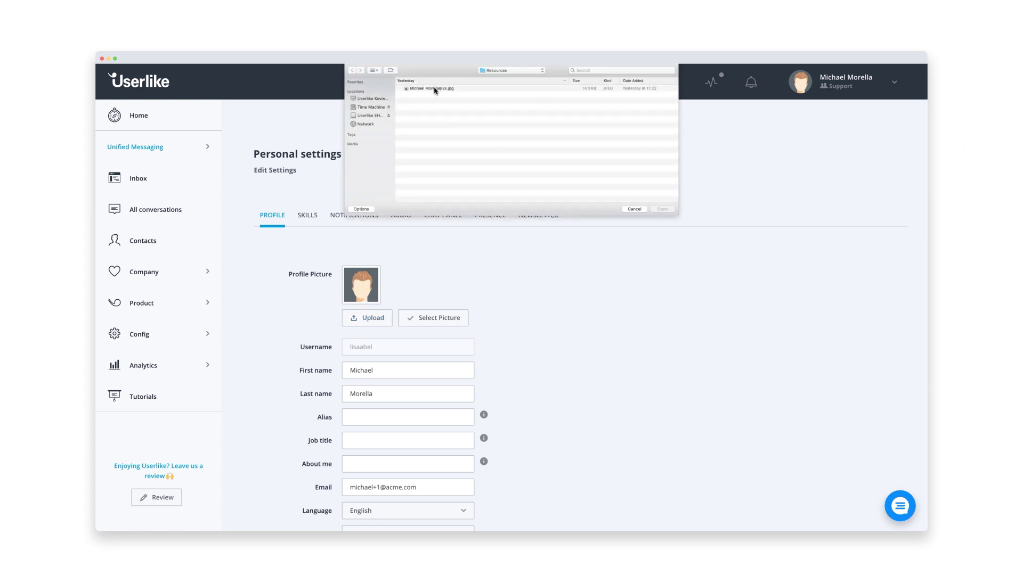
pyautogui.click(662, 209)
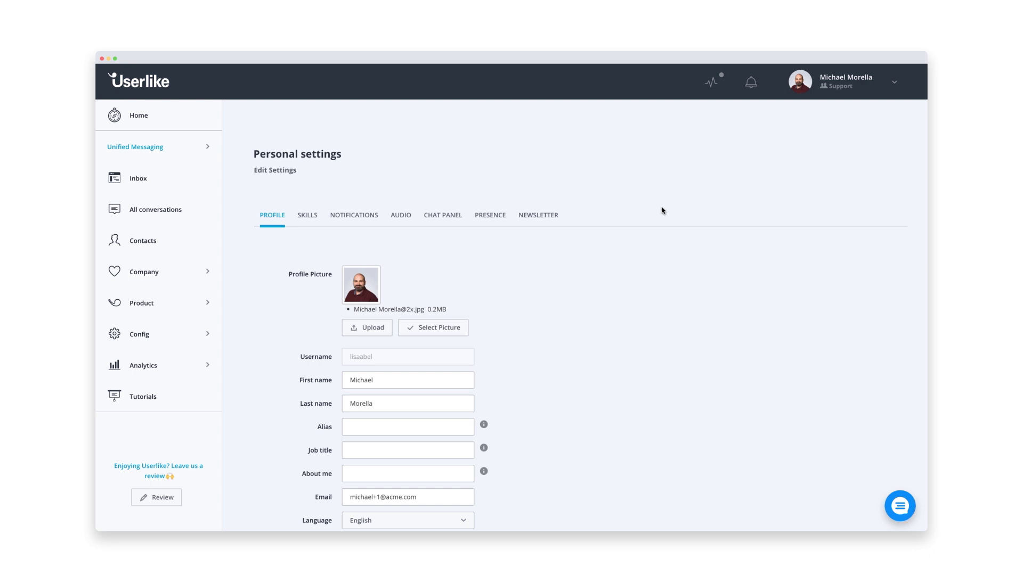
pyautogui.click(144, 336)
# - Set the Website widget's Appearance main colour to green rgb(149,191,71), keeping the White contrasting colour
pyautogui.click(102, 364)
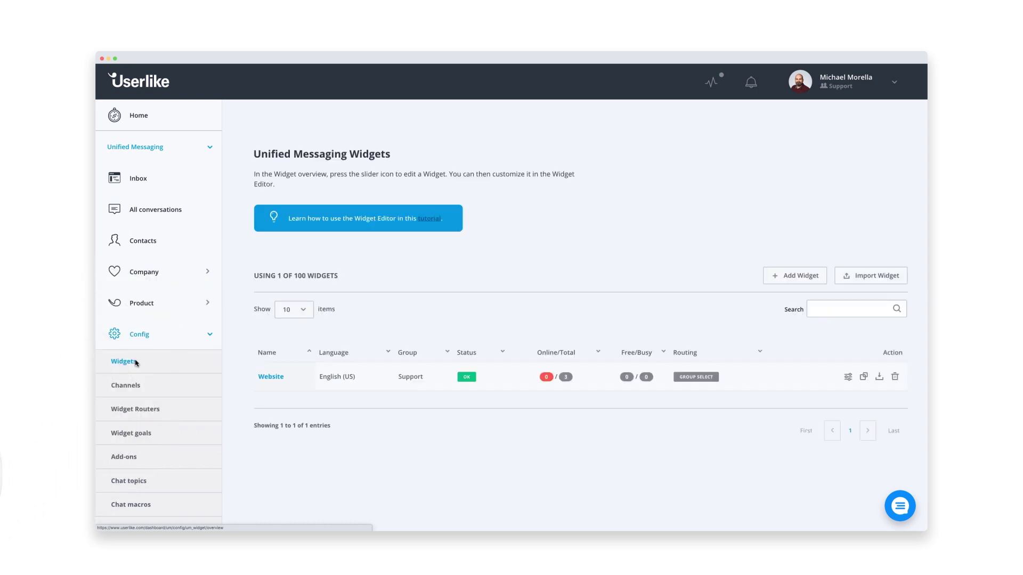
pyautogui.click(271, 377)
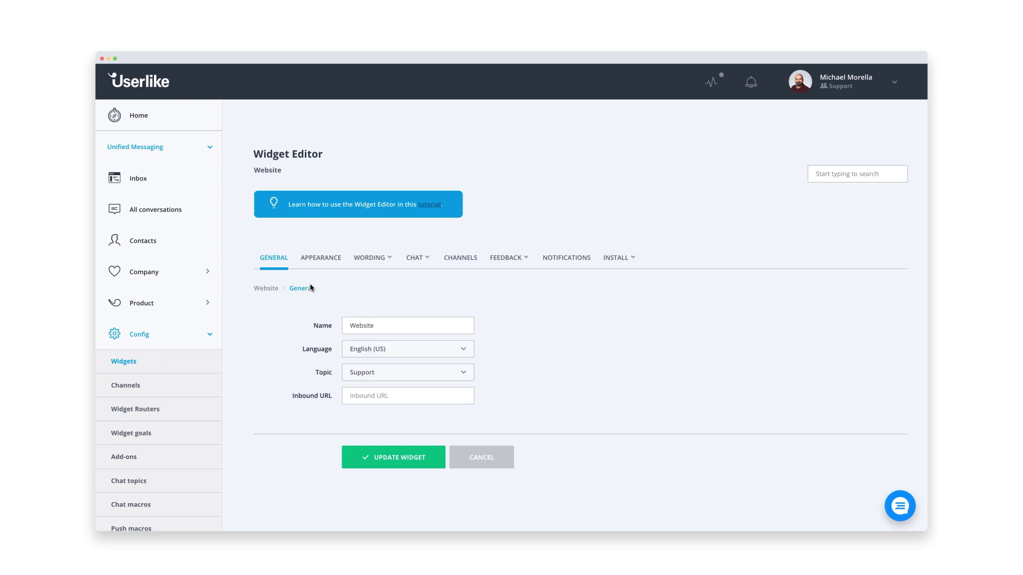
pyautogui.click(318, 259)
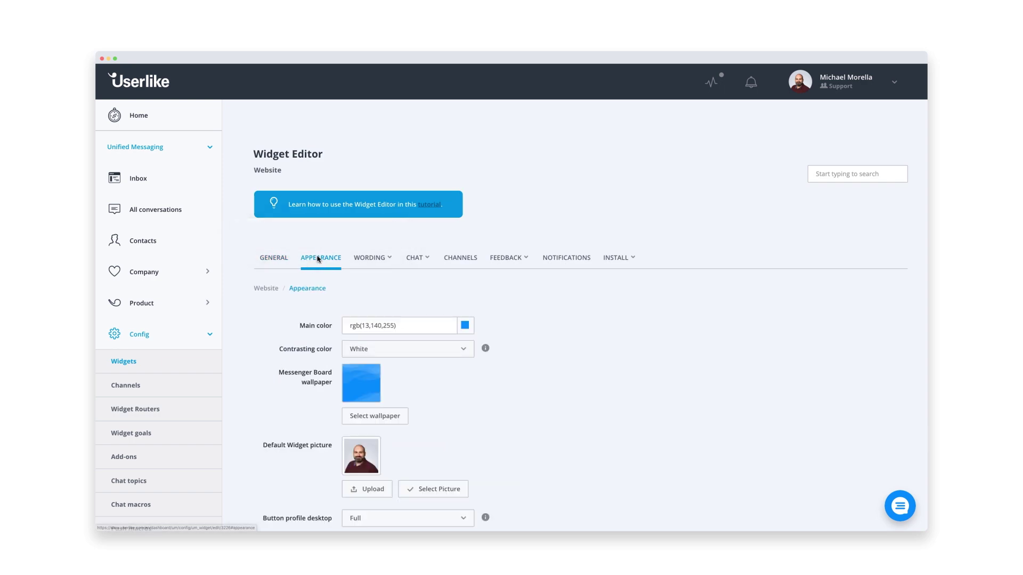
pyautogui.scroll(-3, 378, 250)
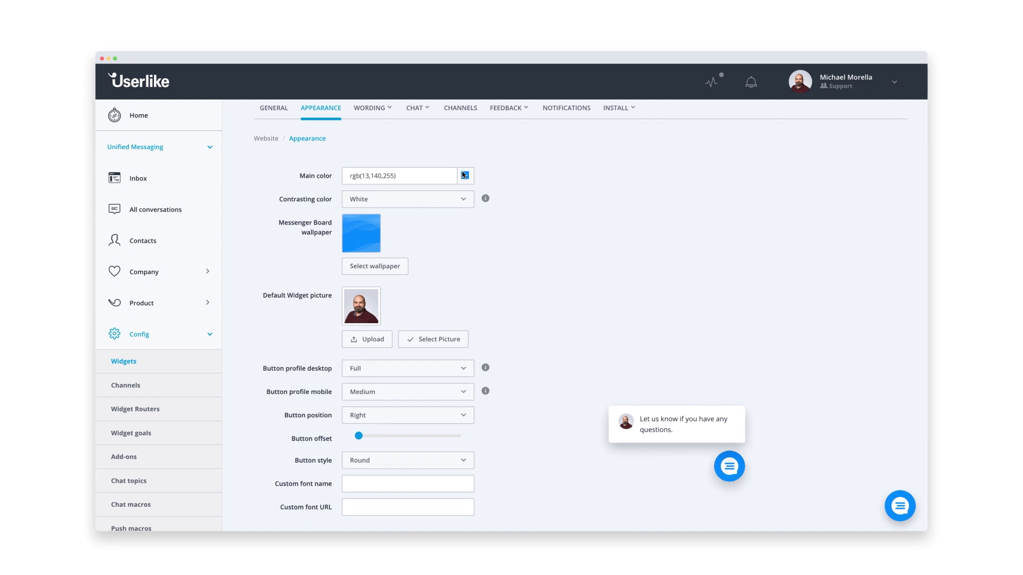
pyautogui.click(465, 175)
pyautogui.moveTo(510, 210)
pyautogui.mouseDown()
pyautogui.moveTo(511, 232)
pyautogui.moveTo(486, 206)
pyautogui.mouseUp()
pyautogui.click(530, 217)
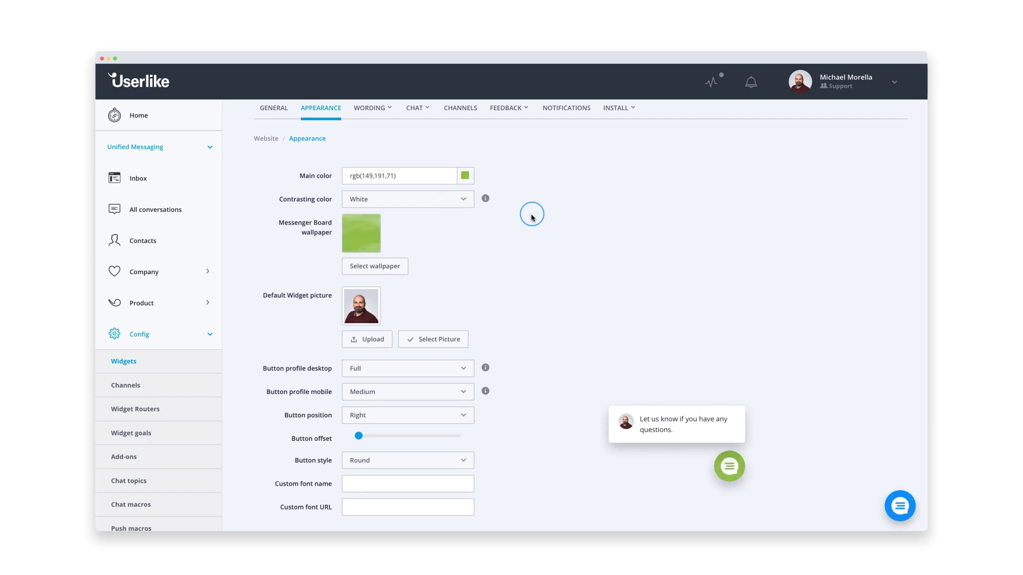
# - Swap the Messenger Board 'Welcome!' headline emoji for 🙂 and update the widget
pyautogui.click(377, 109)
pyautogui.click(380, 137)
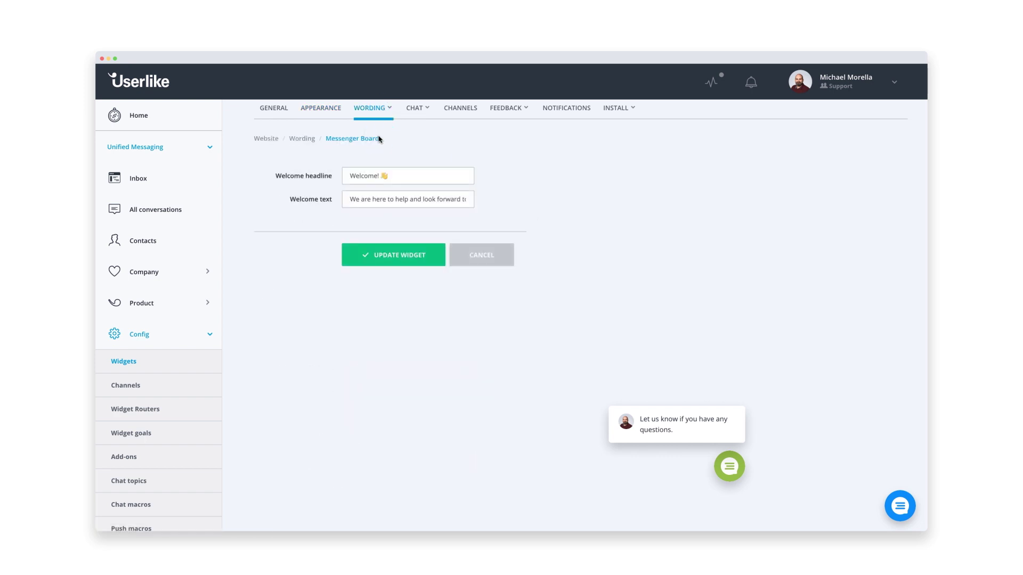
pyautogui.click(399, 178)
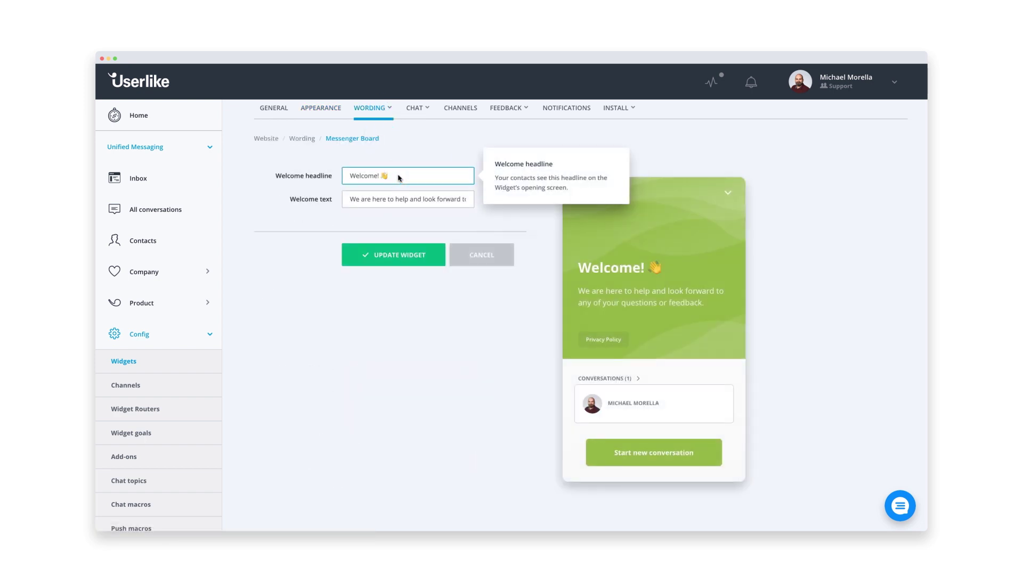
pyautogui.write('🙂')
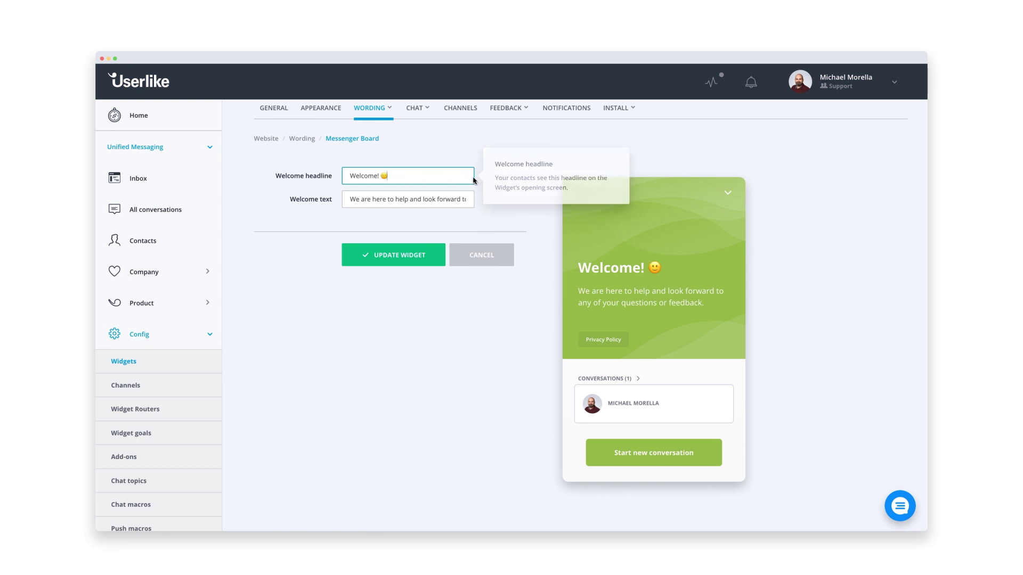
pyautogui.click(488, 183)
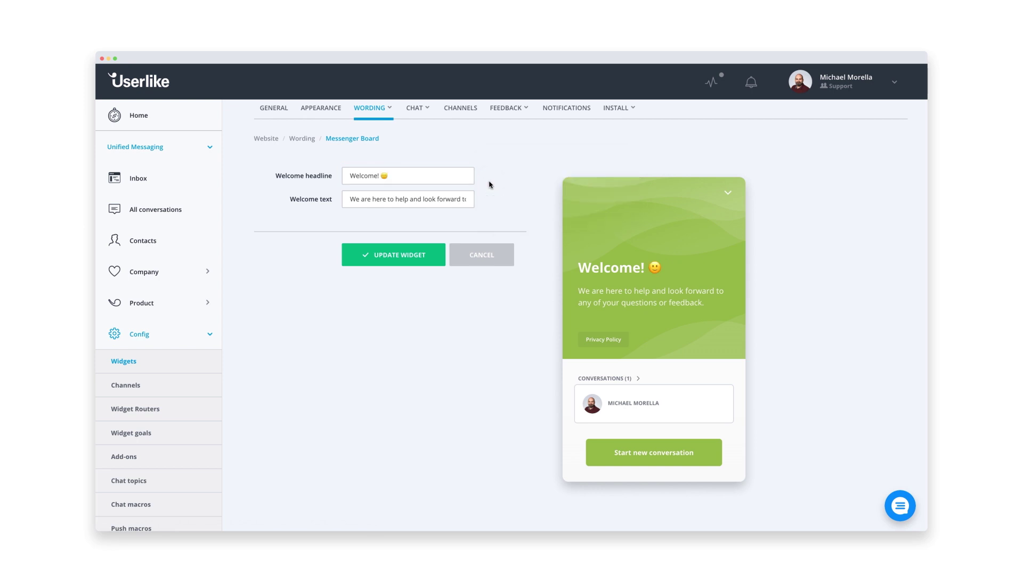
pyautogui.click(432, 256)
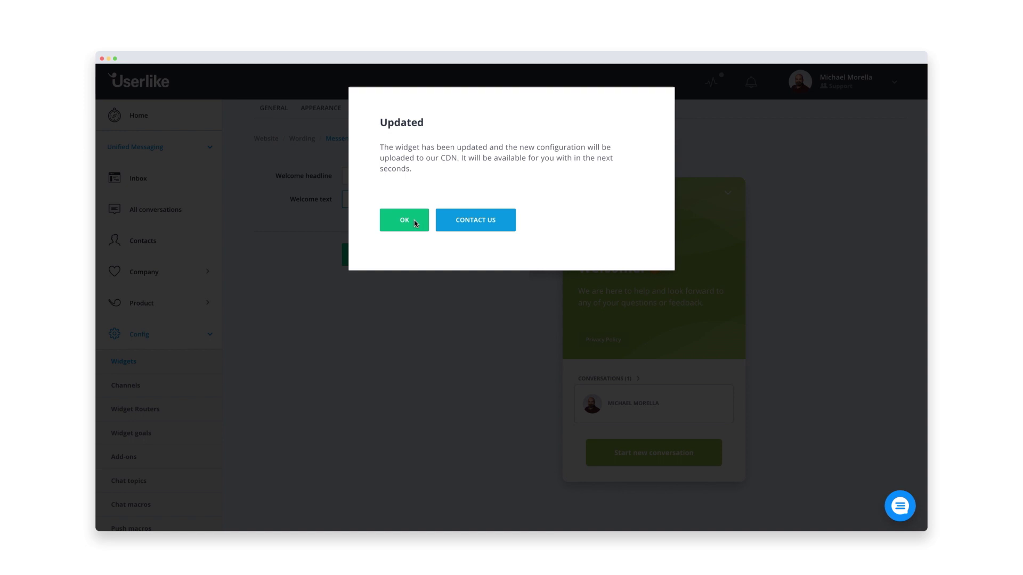
pyautogui.click(416, 223)
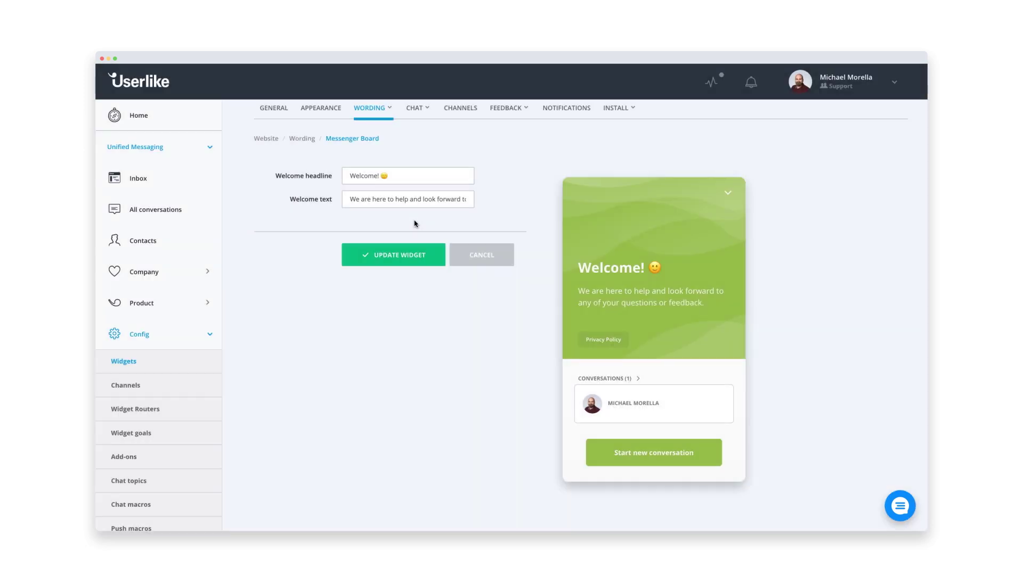
# - Show the JavaScript Widget code under Install and copy it to the clipboard
pyautogui.click(612, 94)
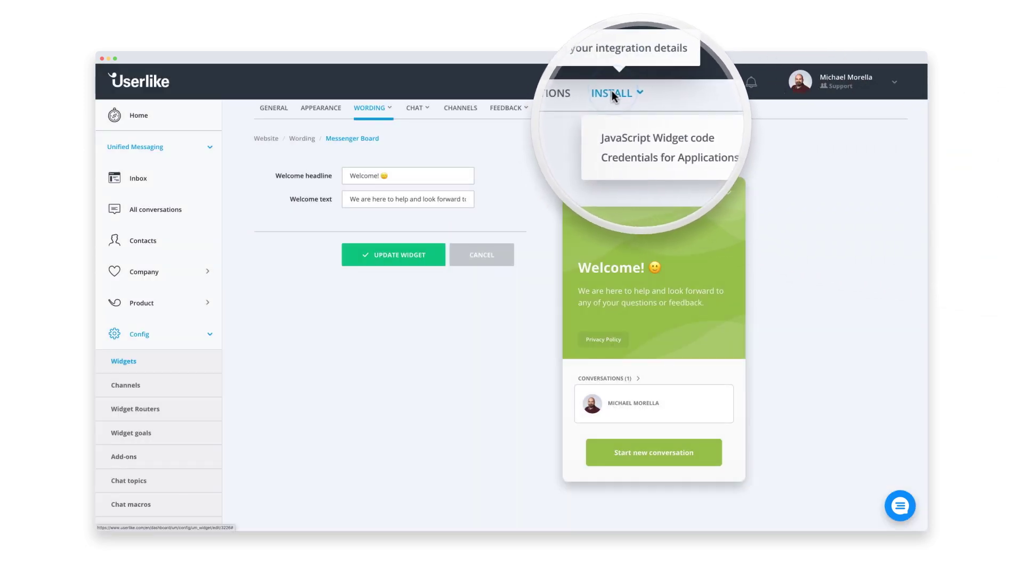
pyautogui.click(612, 136)
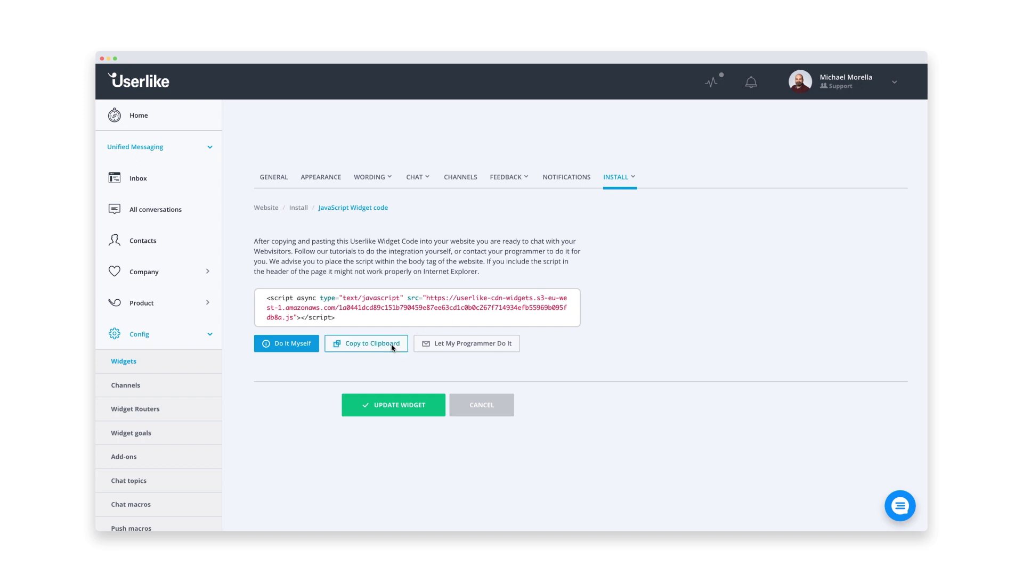
pyautogui.click(392, 346)
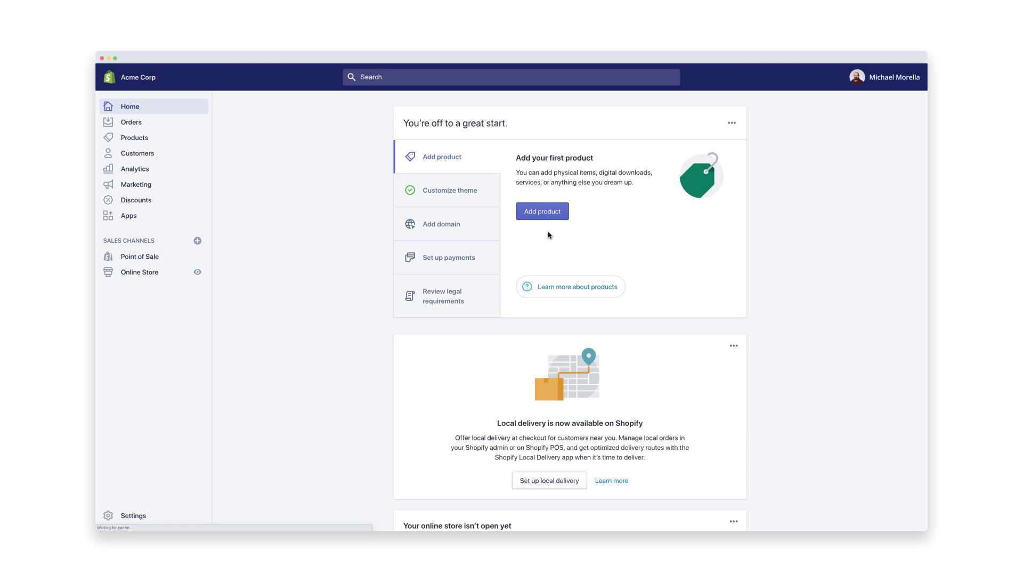
# - Open Edit code for the current launchpad-star theme from Online Store Themes
pyautogui.click(148, 271)
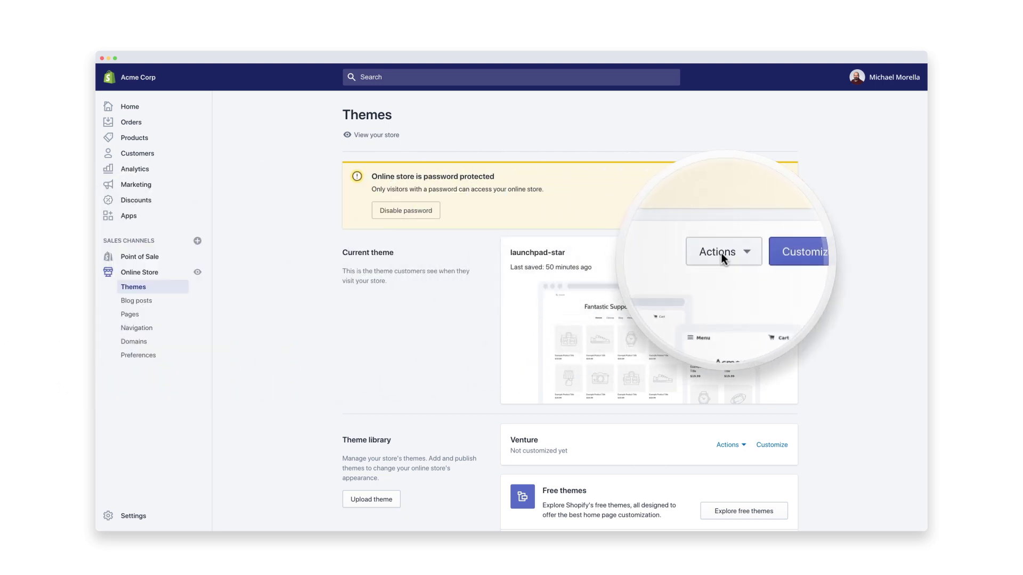
pyautogui.click(721, 254)
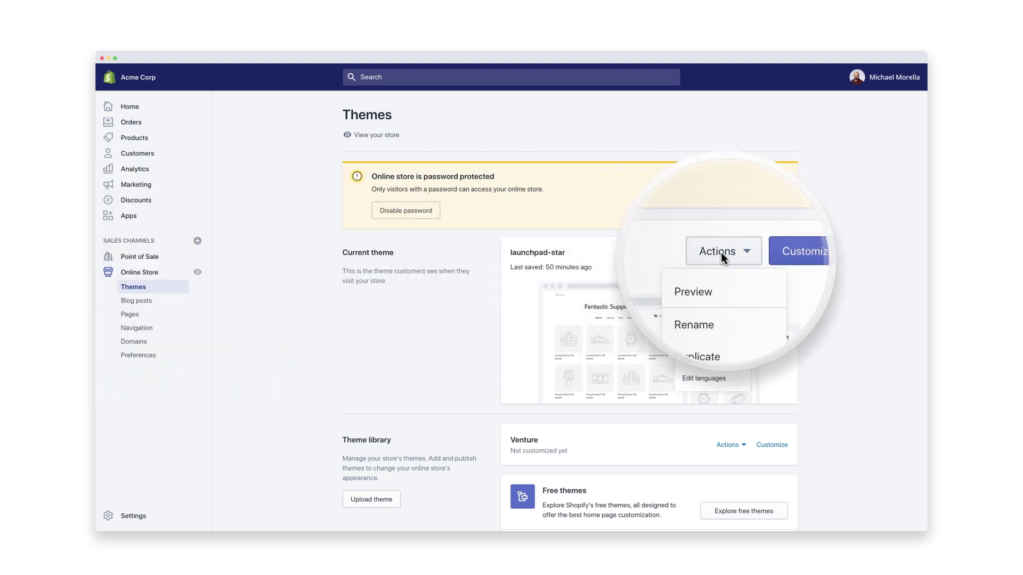
pyautogui.click(728, 353)
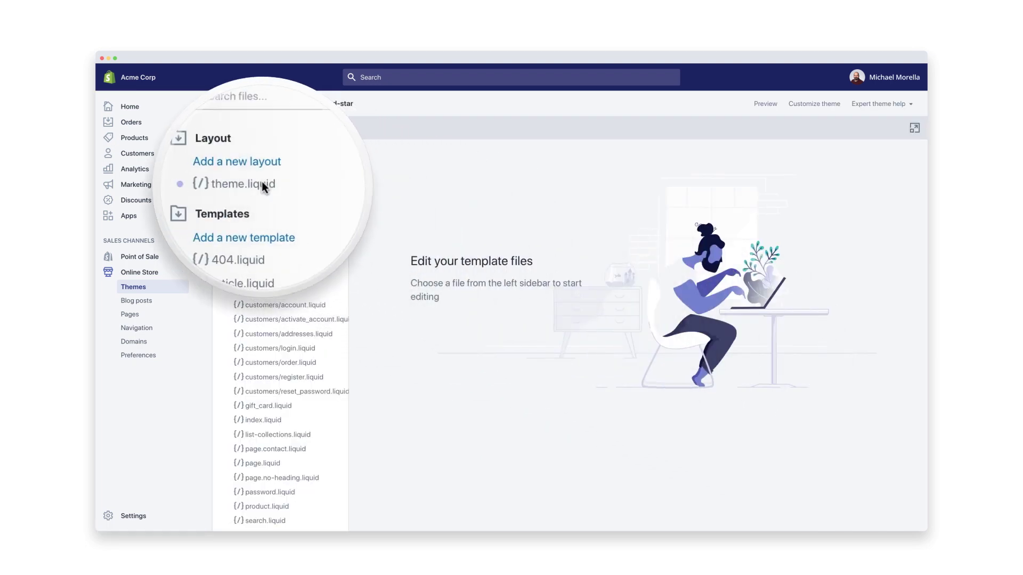
# - Paste the Userlike script on a new line before </body> in theme.liquid and save
pyautogui.click(263, 185)
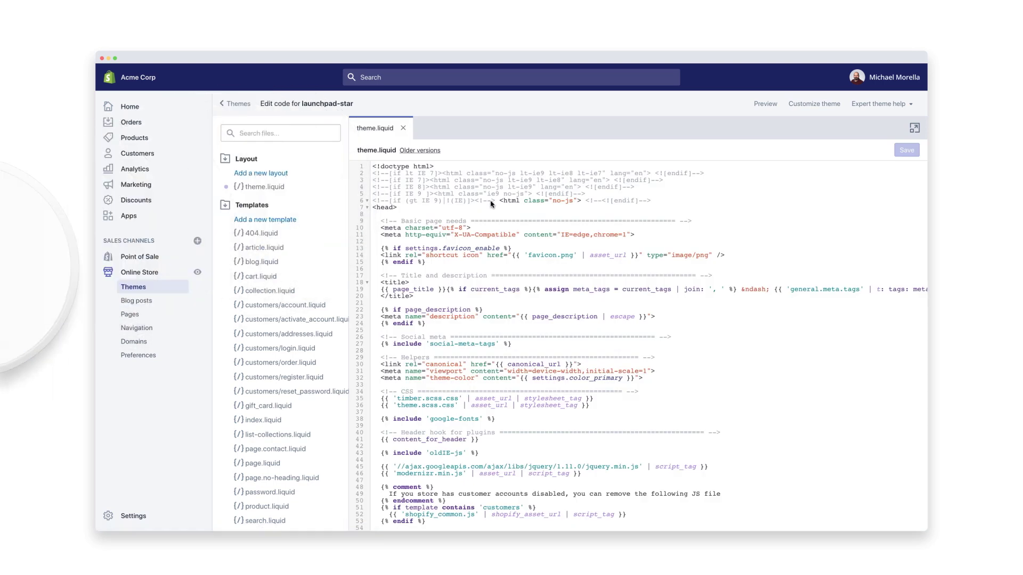
pyautogui.scroll(-20, 523, 215)
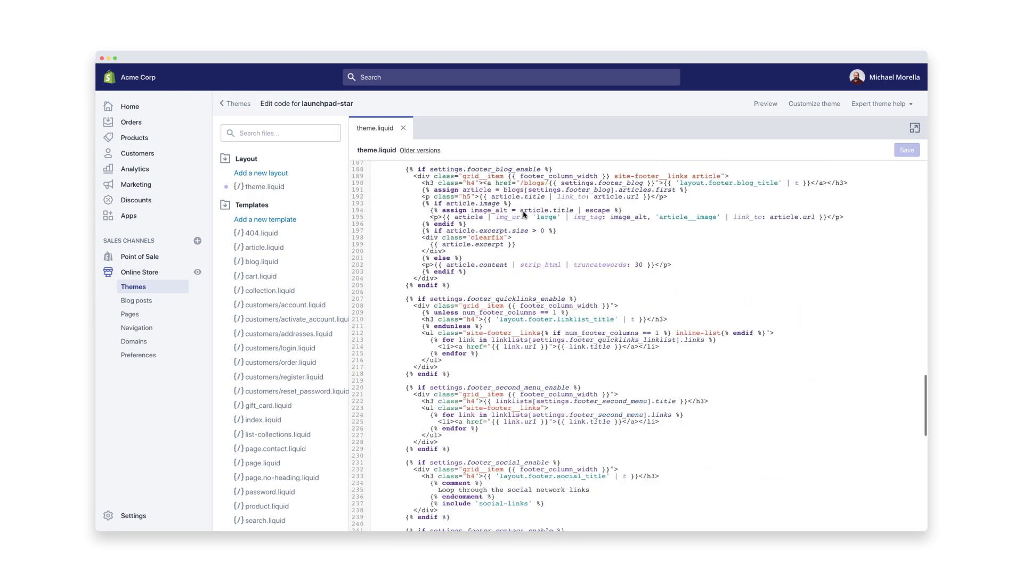
pyautogui.scroll(-10, 523, 215)
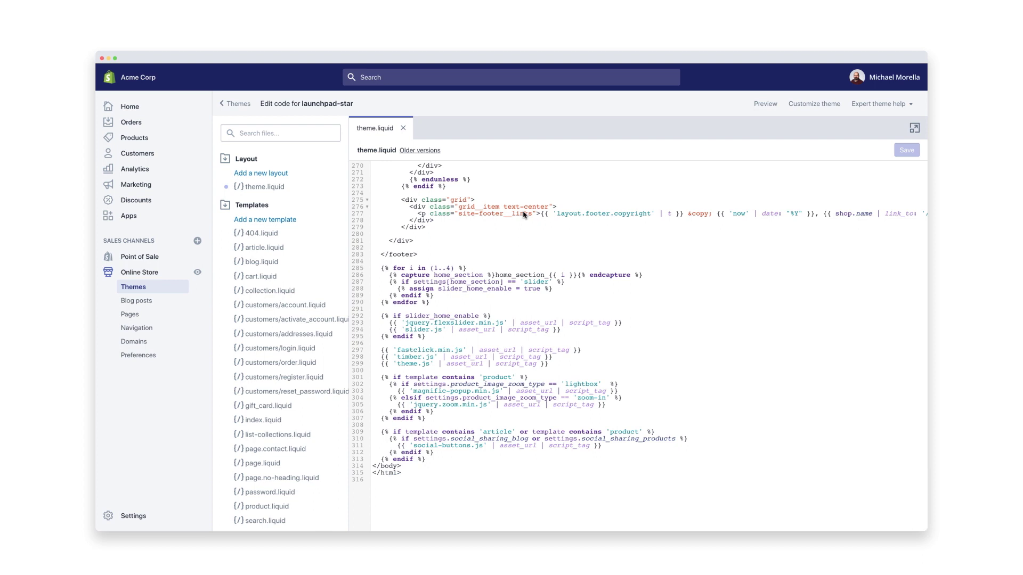
pyautogui.click(425, 459)
pyautogui.press('Return')
pyautogui.press('super+v')
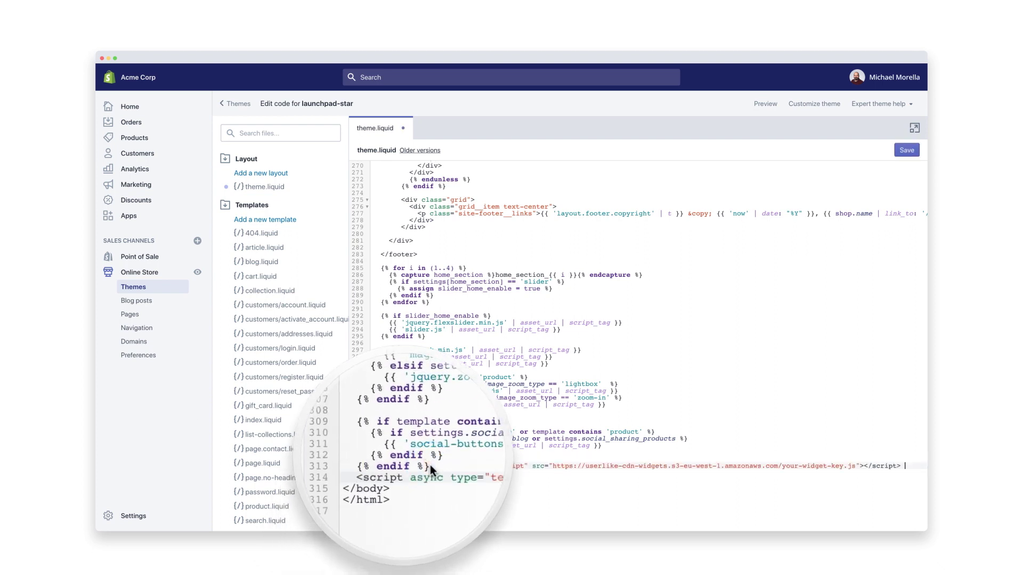
pyautogui.click(907, 151)
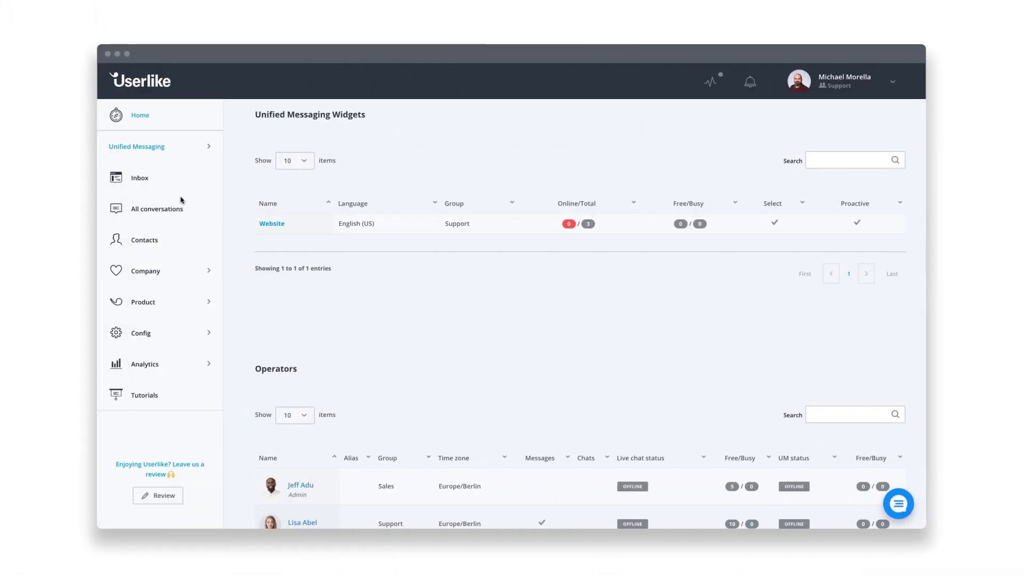
# - Open the Userlike Inbox from the dashboard's left sidebar
pyautogui.click(145, 179)
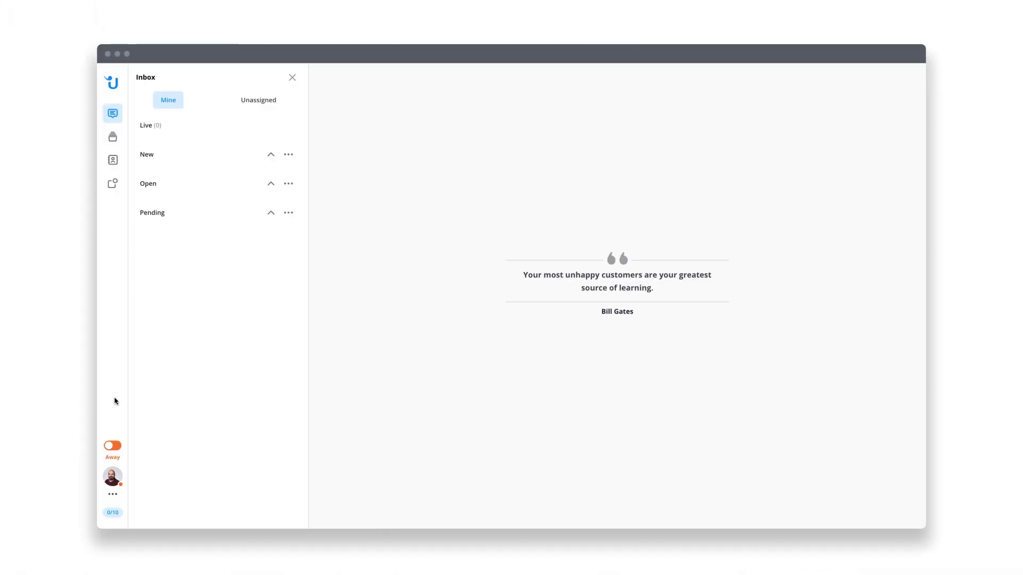